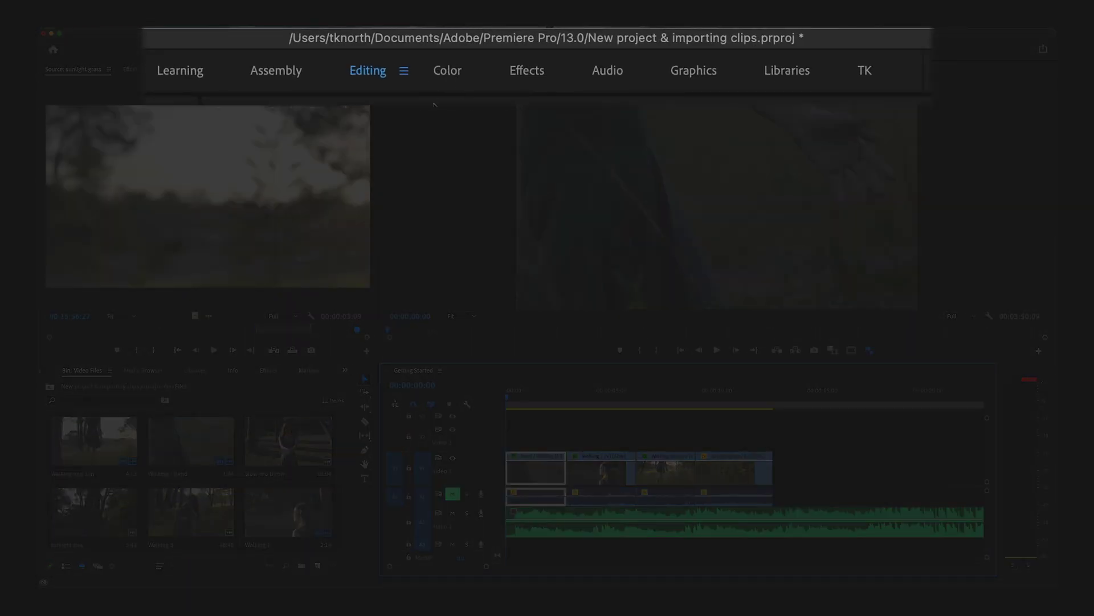
Switch to the Color workspace, collapse Basic Correction and park the playhead on Walking 1 at 00:00:06:01
click(448, 80)
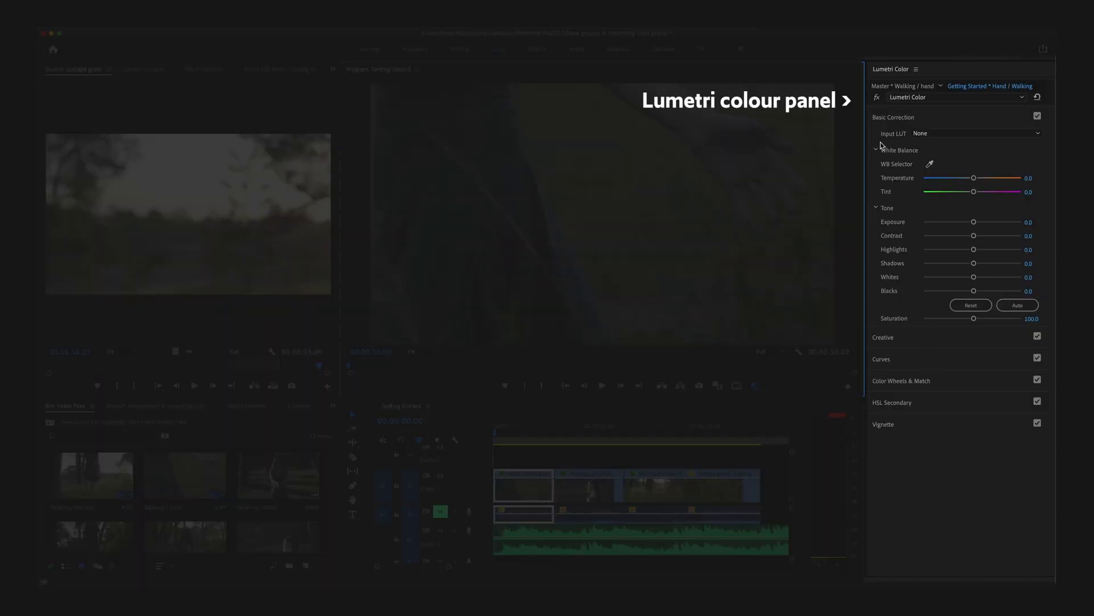
click(893, 117)
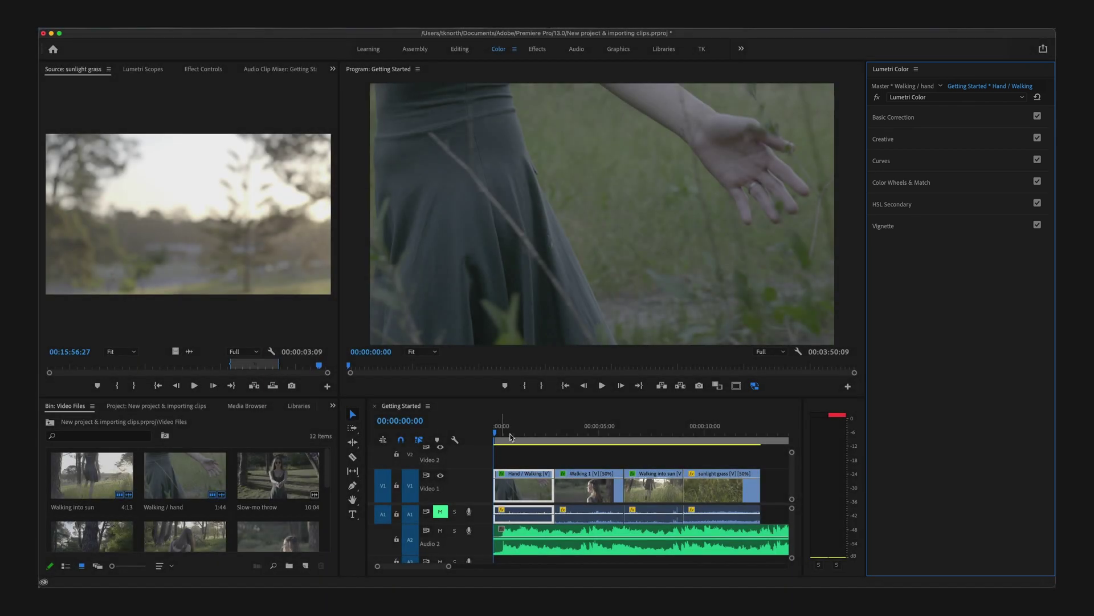
drag(510, 437, 621, 430)
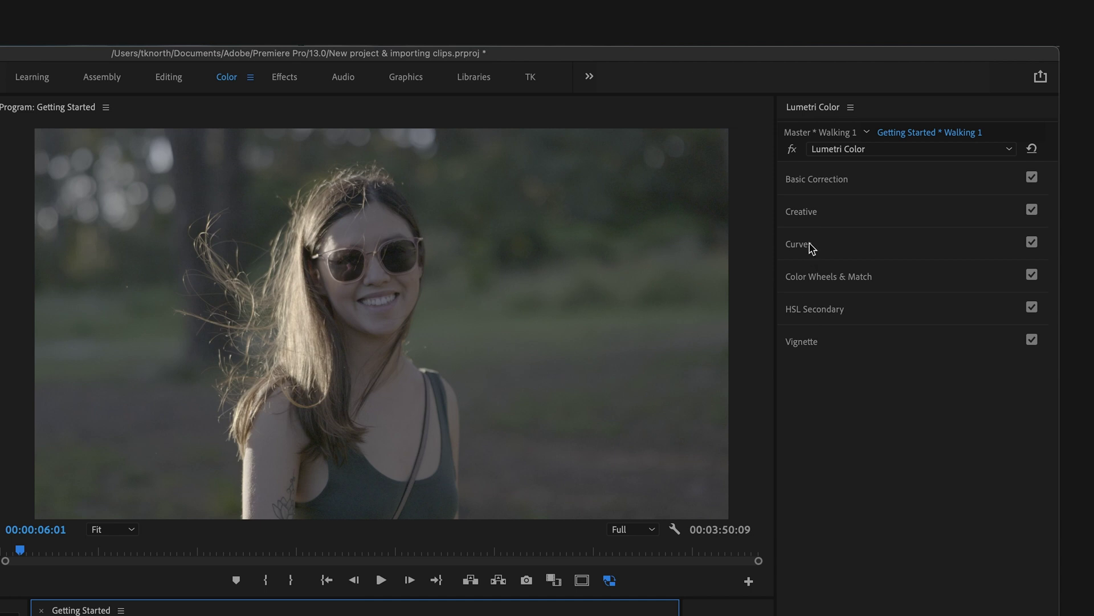
In Basic Correction, set Temperature 13.5, Contrast 40.5, Blacks -2.7 and Saturation 126.5
click(831, 184)
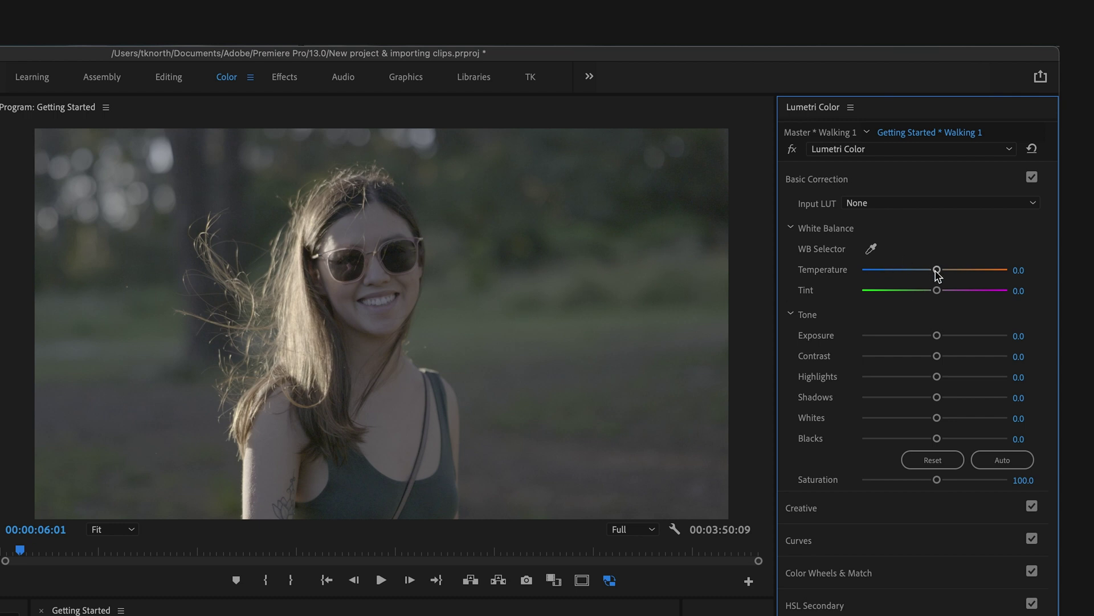
drag(938, 276, 946, 277)
drag(935, 357, 965, 363)
drag(937, 439, 933, 439)
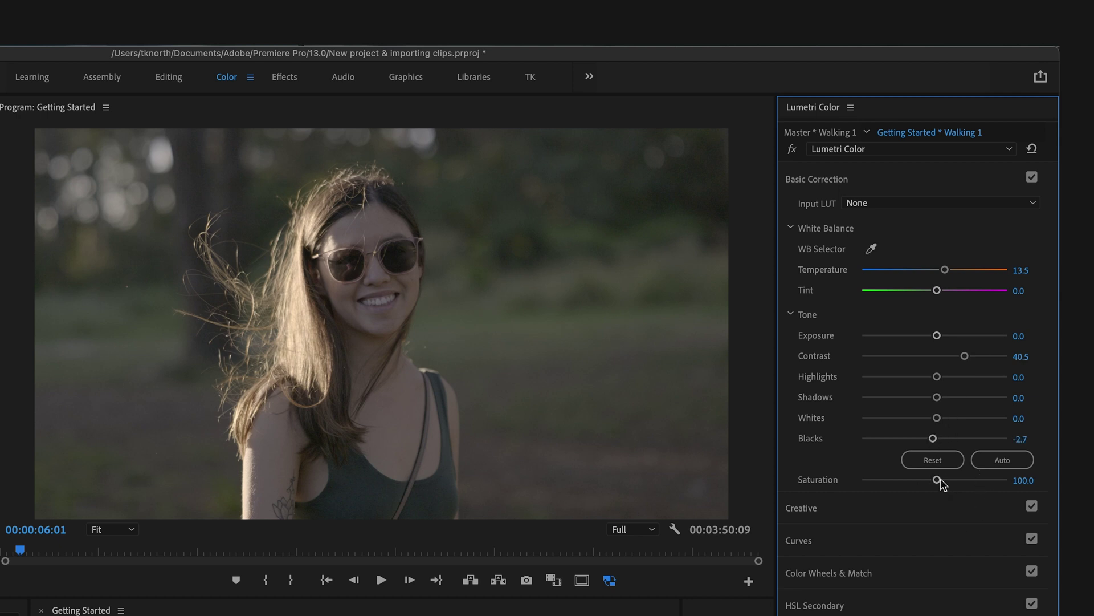
mouse_move(936, 480)
mouse_down()
mouse_move(965, 481)
mouse_move(955, 484)
mouse_up()
Review playback, return to Walking 1, and resample a neutral spot with the WB Selector, giving Temperature 21.1
click(381, 580)
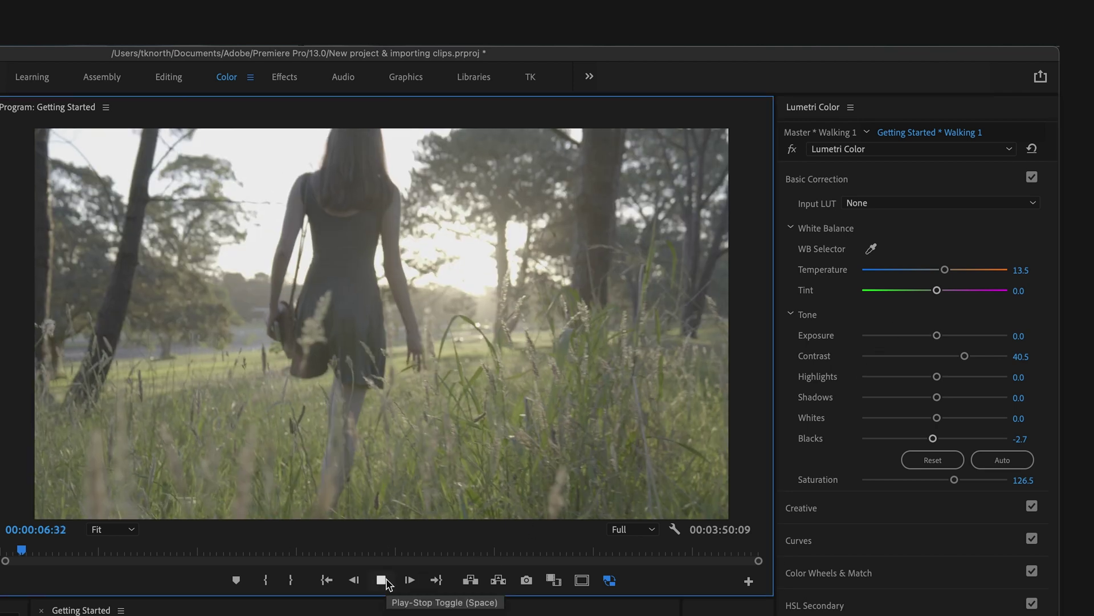
click(382, 580)
key(j)
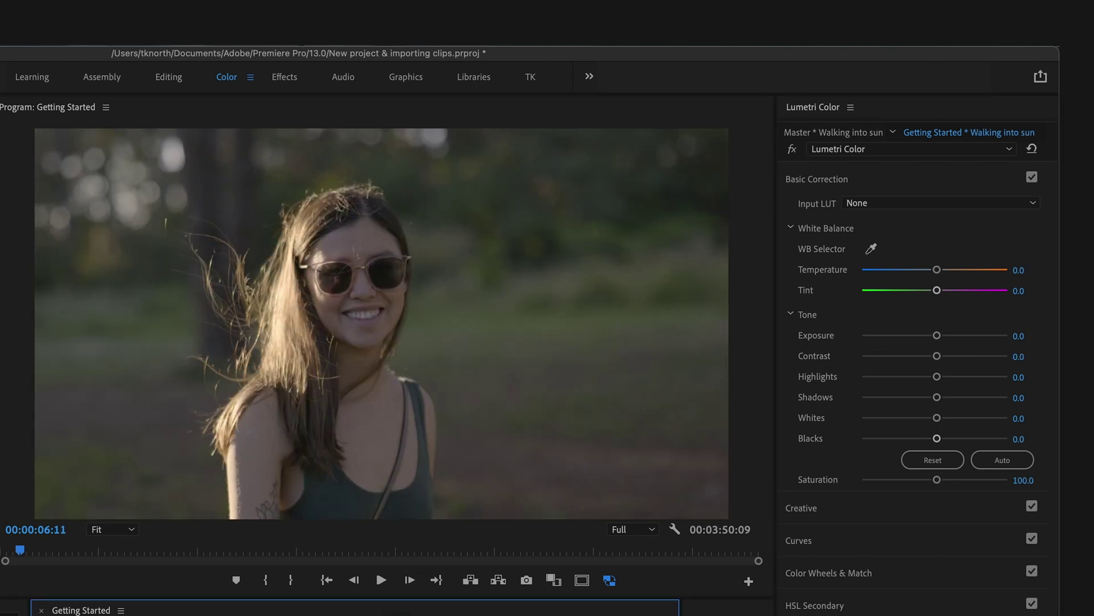
key(k)
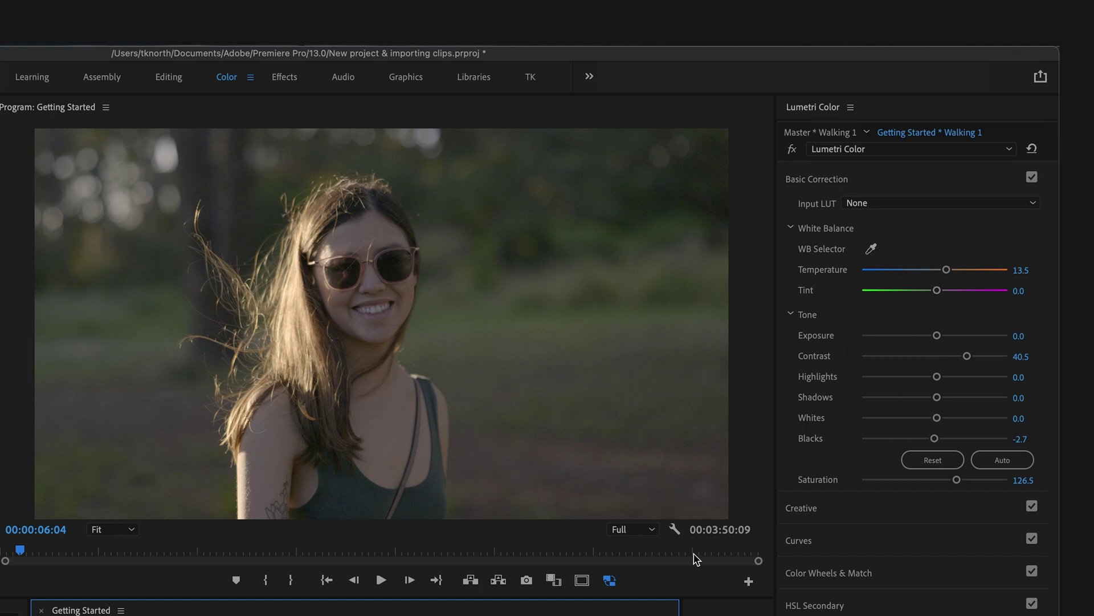
click(823, 361)
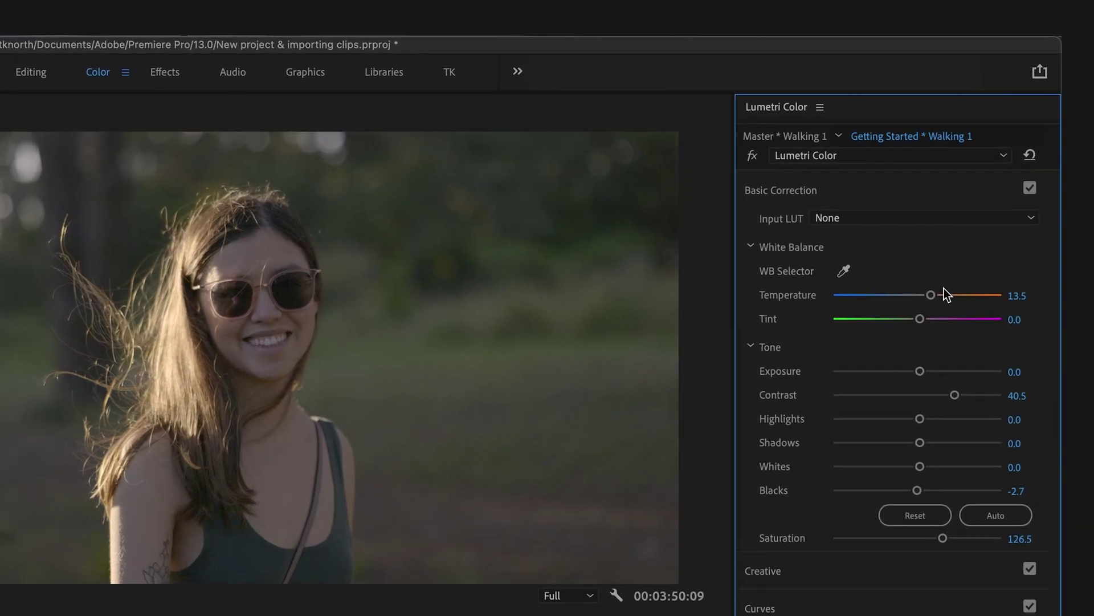
click(820, 292)
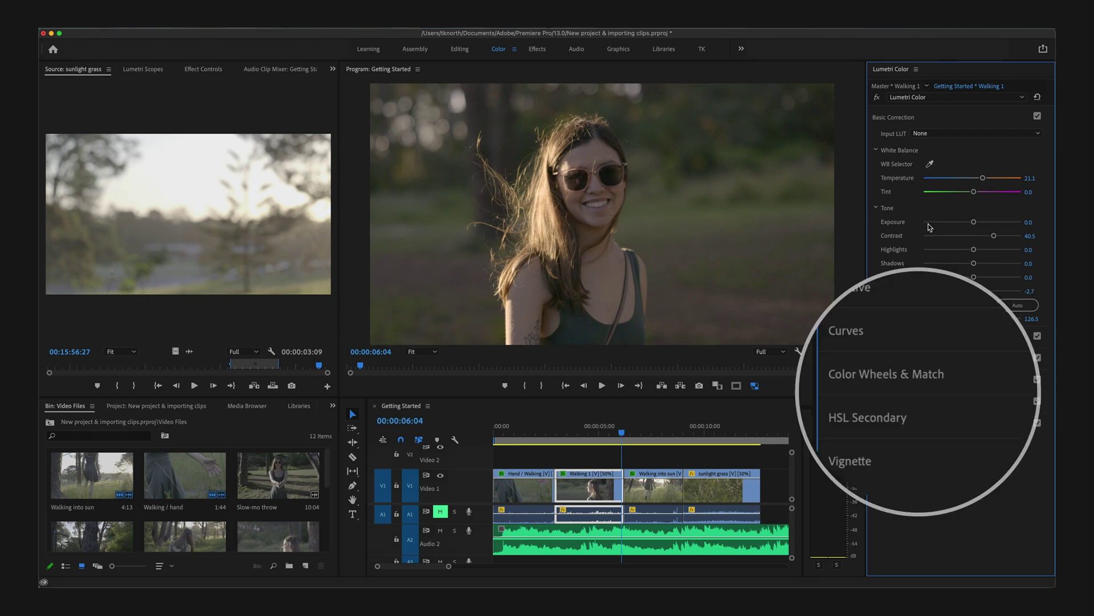
Expand Color Wheels & Match and move the playhead into the Walking into sun clip
click(900, 383)
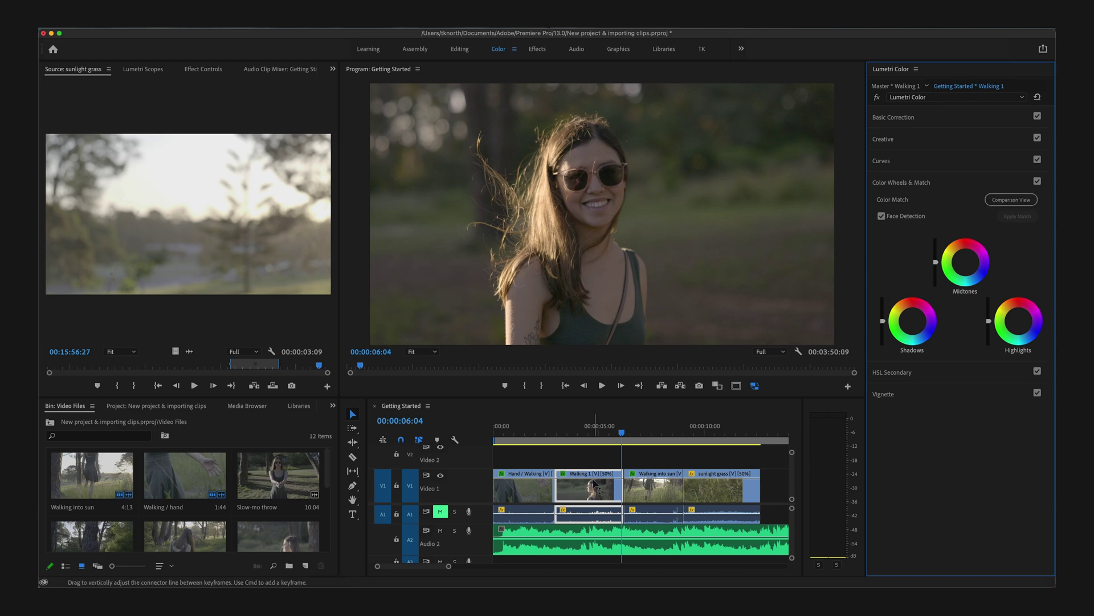
drag(622, 436, 630, 438)
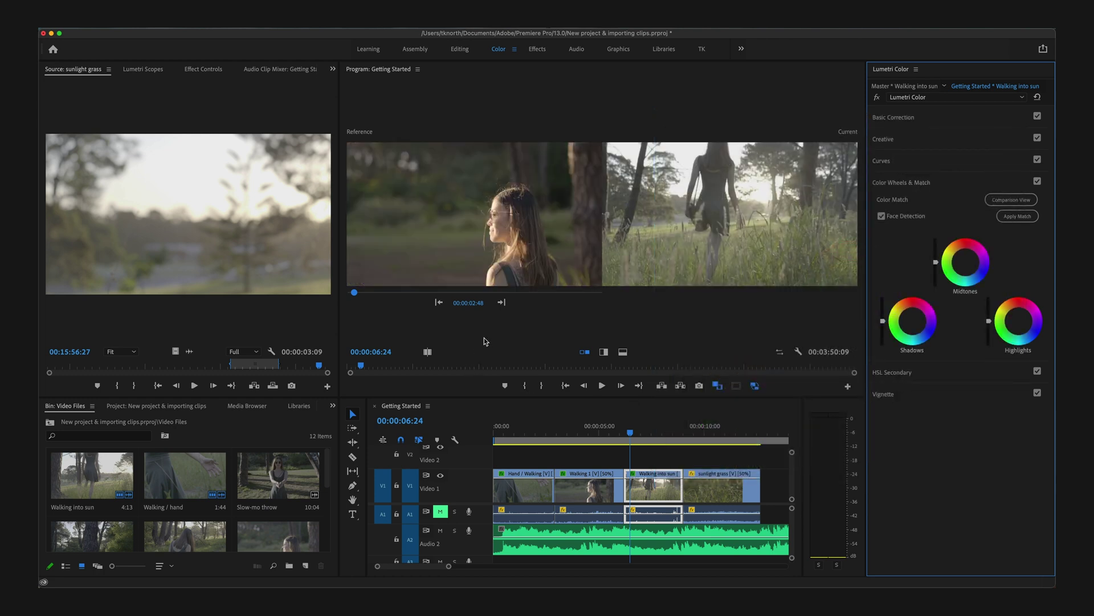
Set the smiling Walking 1 frame as reference and apply the colour match to Walking into sun
drag(354, 293, 356, 296)
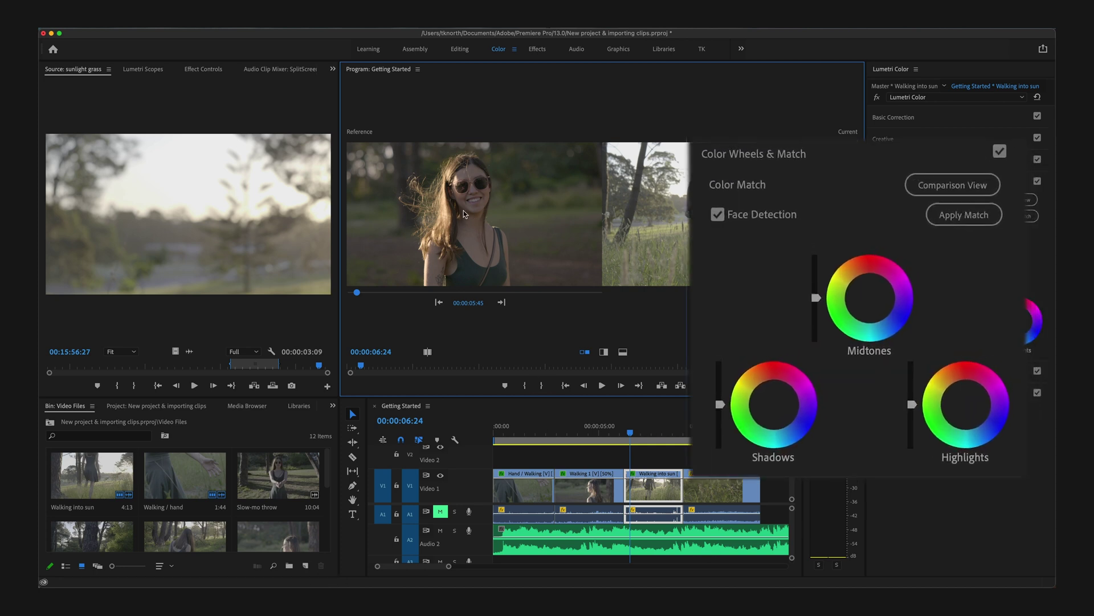
click(1029, 219)
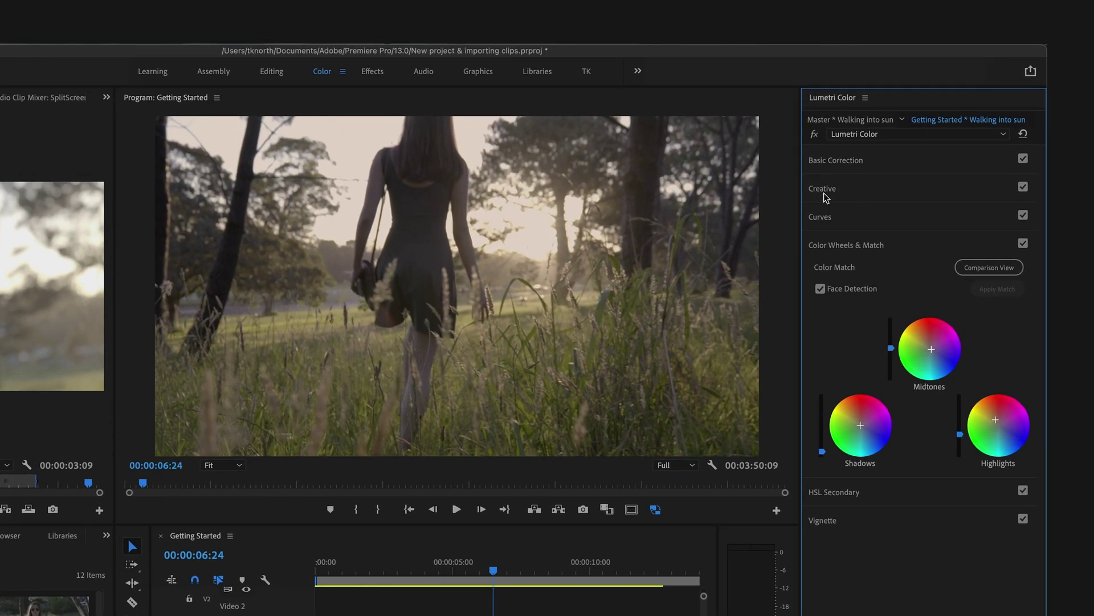
Expand Creative and try the SL CROSS NDR look from the Look list
click(823, 191)
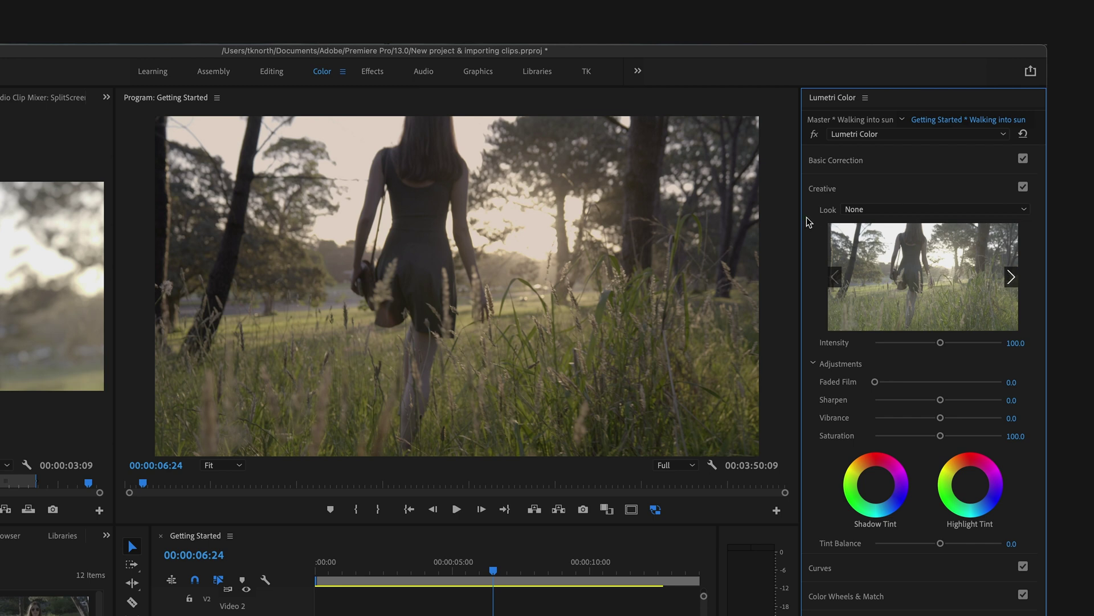
click(919, 215)
scroll(891, 459, down, 10)
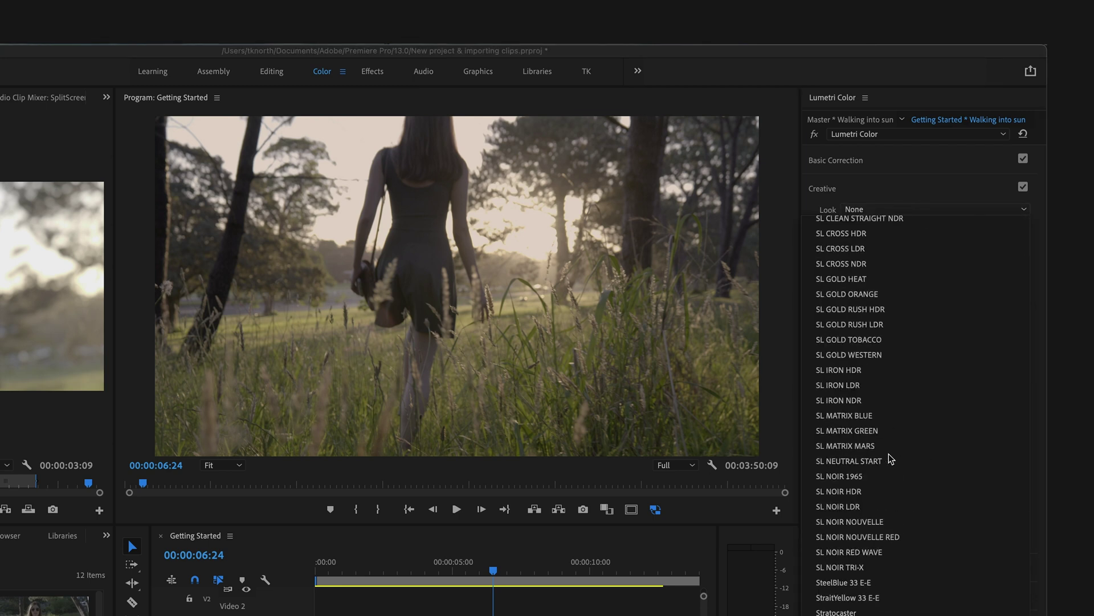
scroll(886, 342, up, 5)
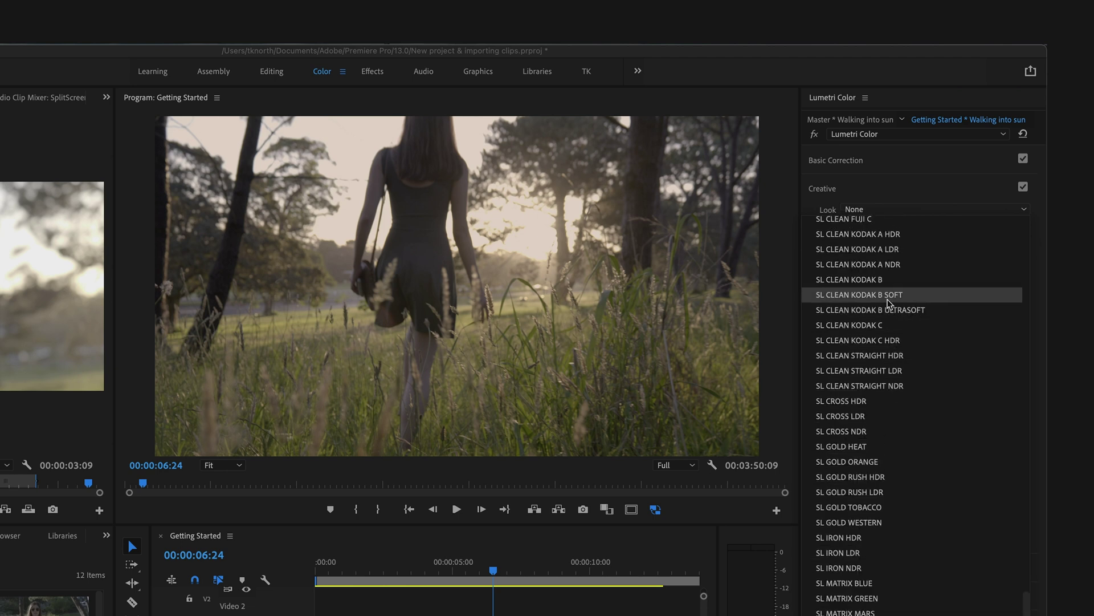
click(878, 433)
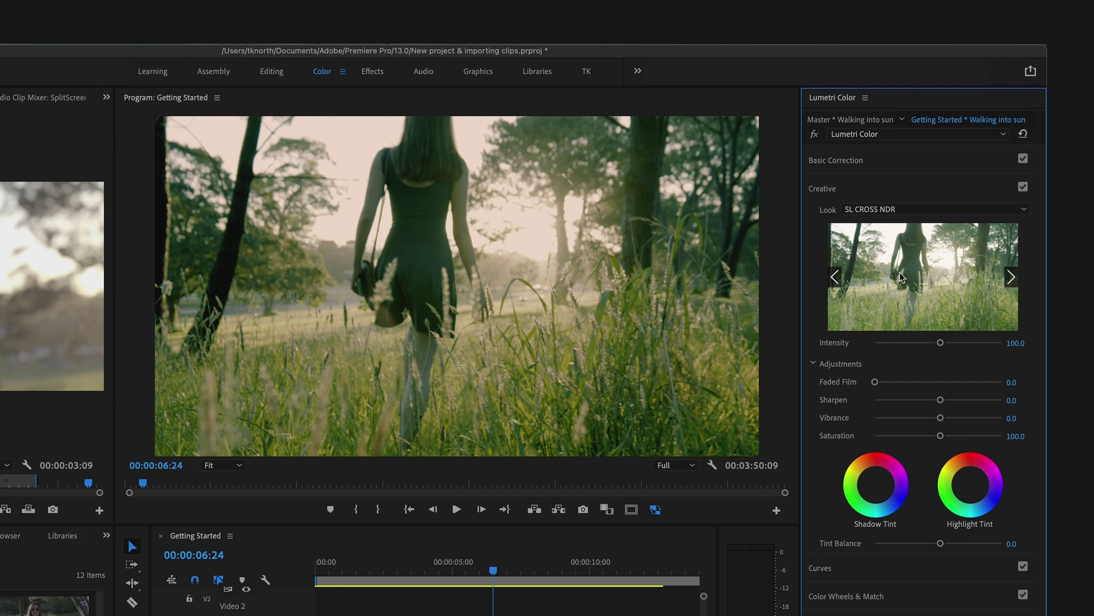
Switch to the SL GOLD HEAT look and set its Intensity to 37.8
click(1011, 279)
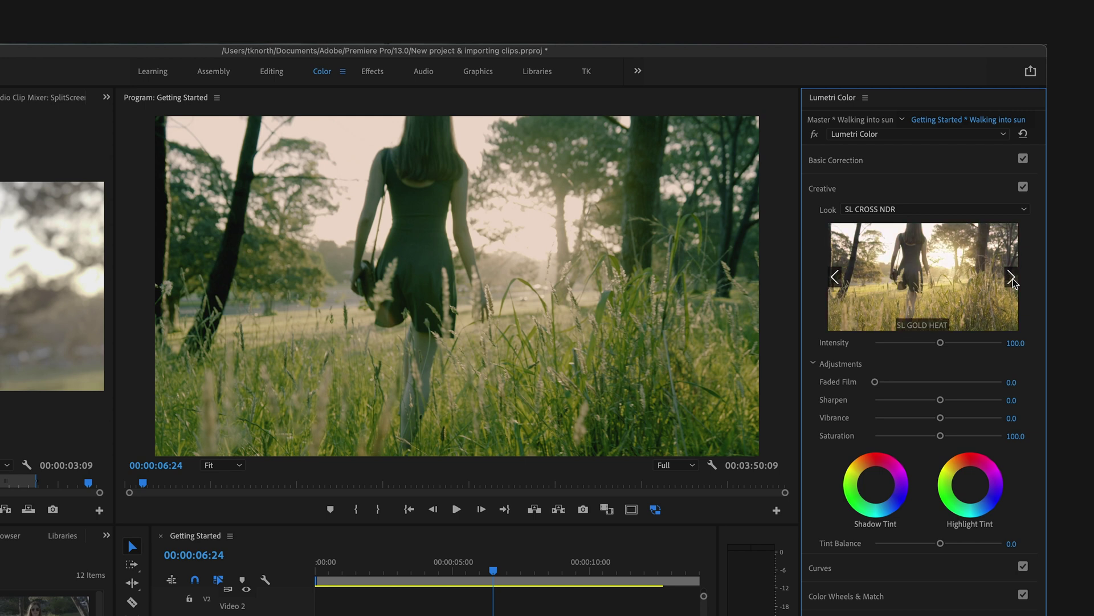
click(939, 268)
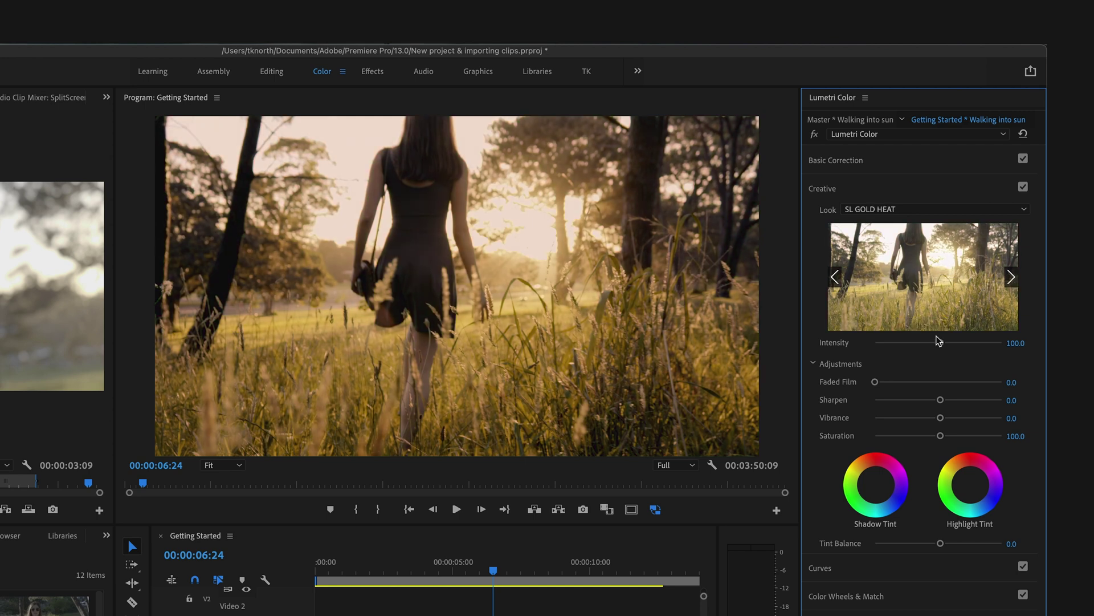
drag(940, 343, 927, 344)
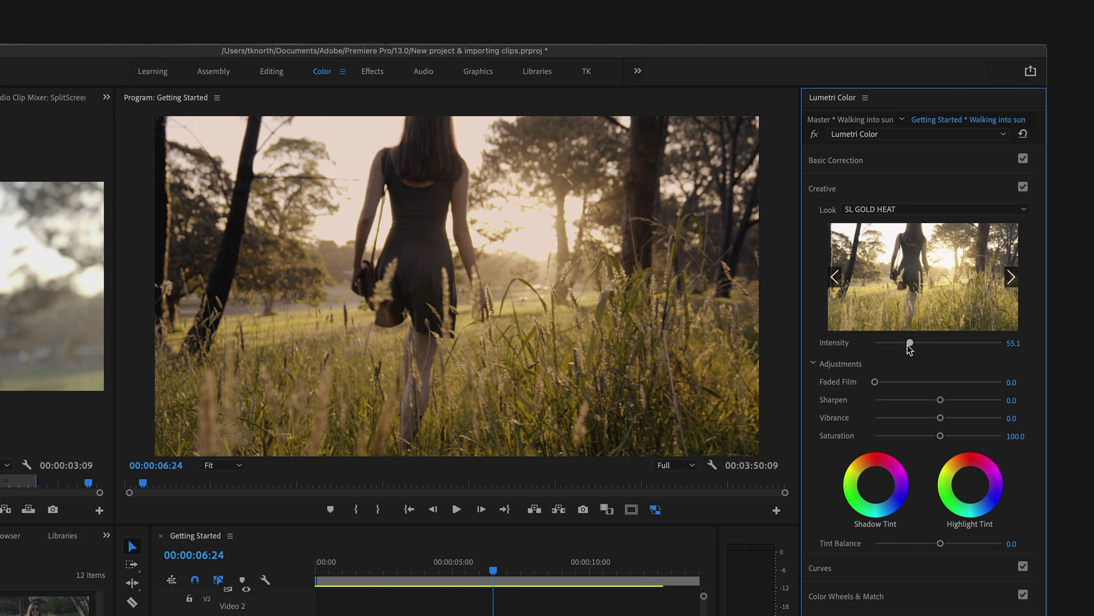
mouse_move(906, 350)
mouse_down()
mouse_move(932, 349)
mouse_move(909, 350)
mouse_move(919, 351)
mouse_up()
drag(895, 348, 899, 348)
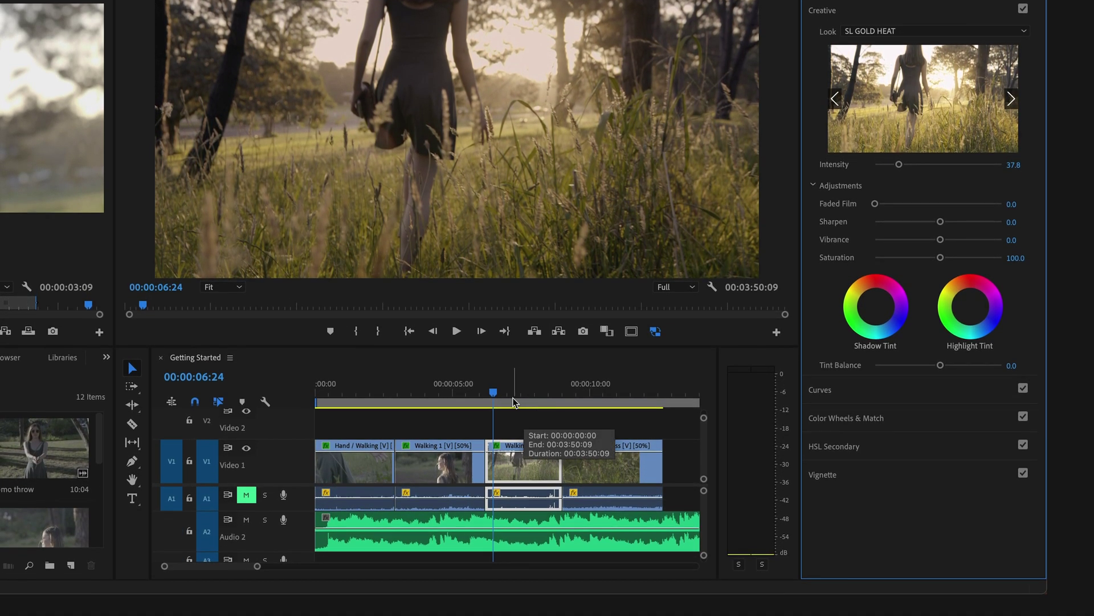
Copy Walking into sun and paste its Lumetri Color attributes onto the sunlight grass clip
right_click(514, 465)
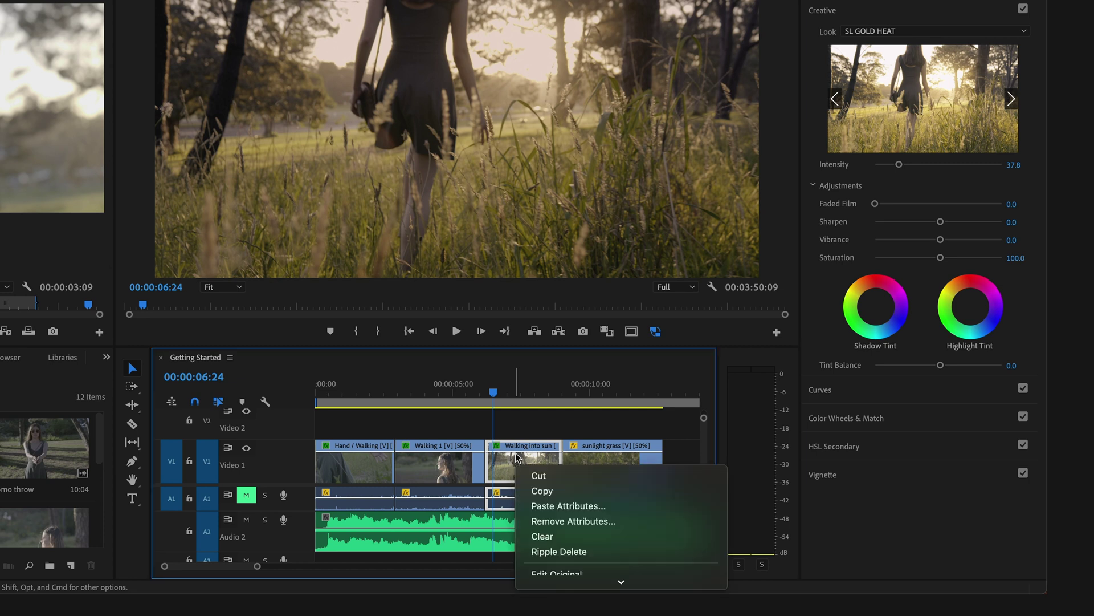
click(577, 495)
click(593, 468)
click(589, 392)
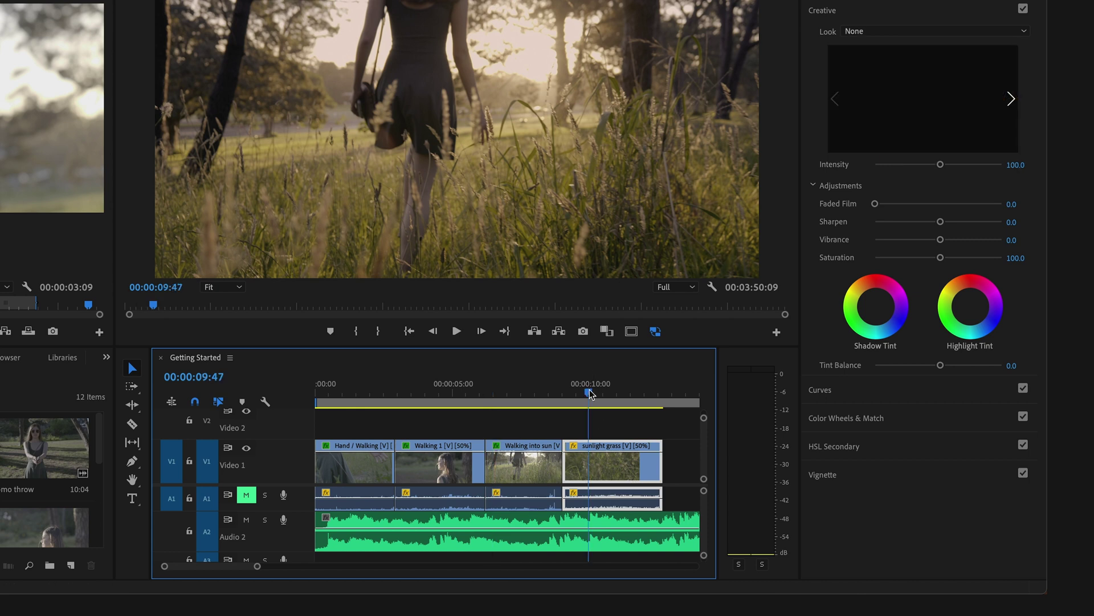
right_click(598, 461)
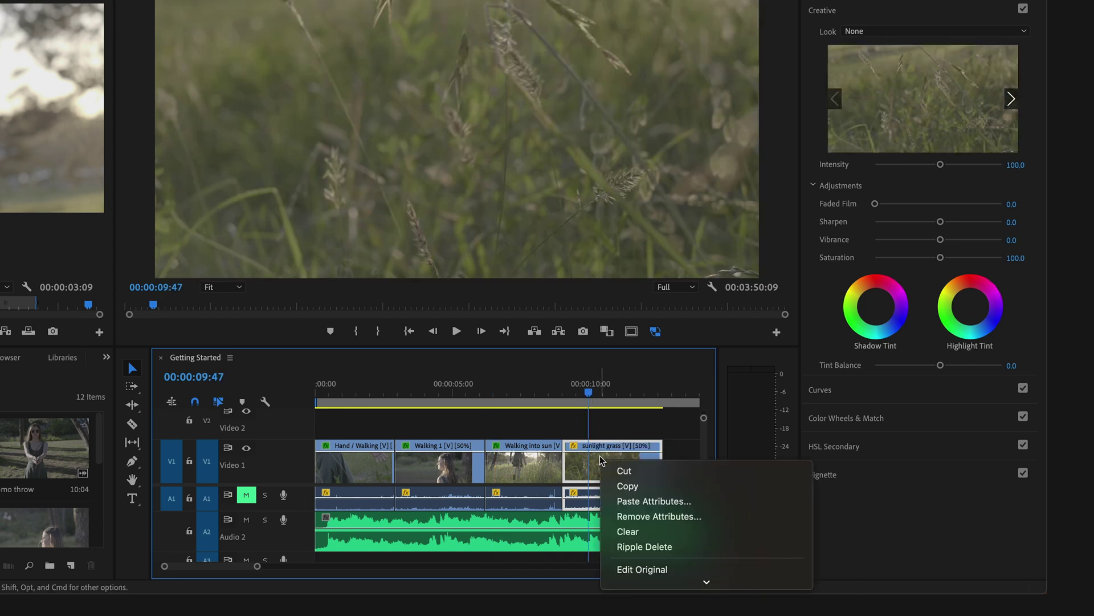
click(647, 503)
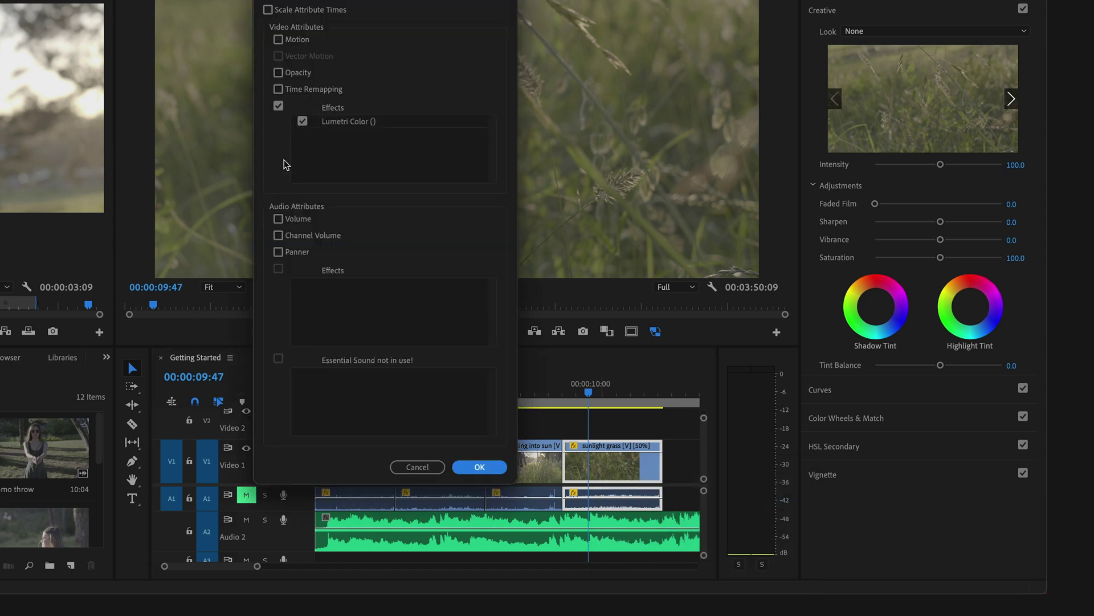
click(479, 467)
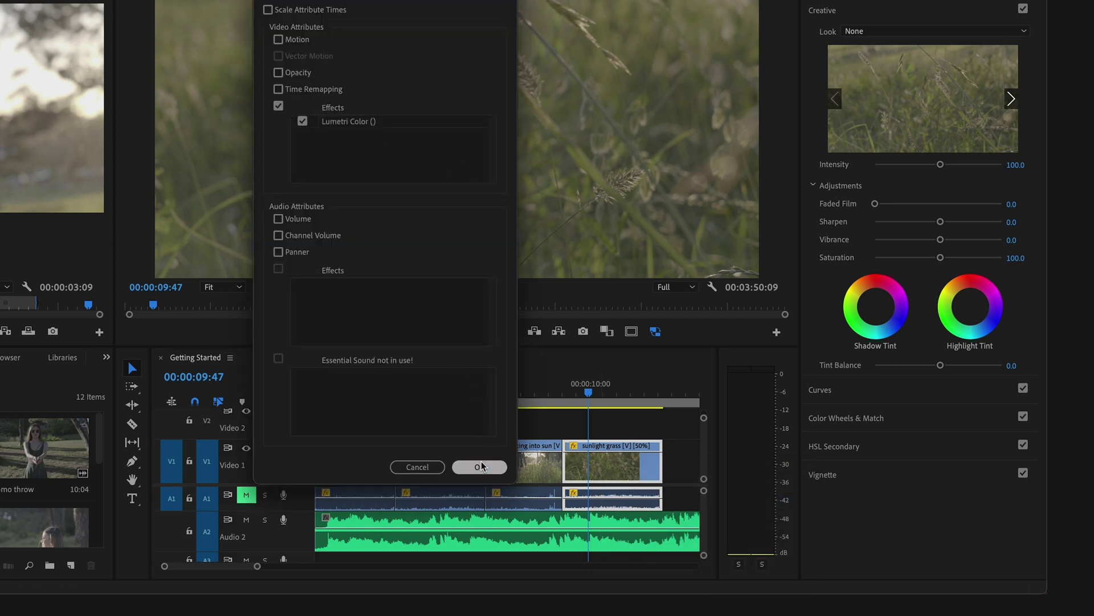